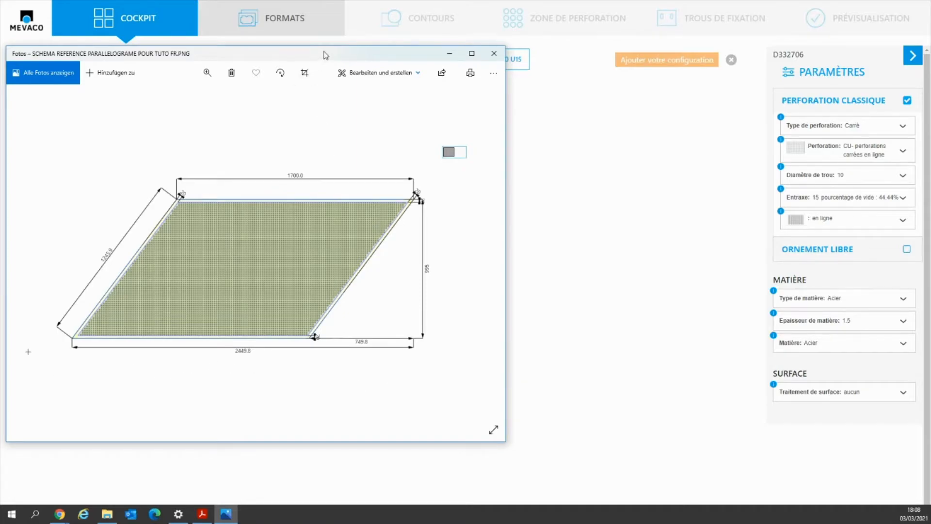
Move the reference drawing out of the way and start a new format from the Mevaco Parallélogramme model
left_click_drag(325, 55, 241, 87)
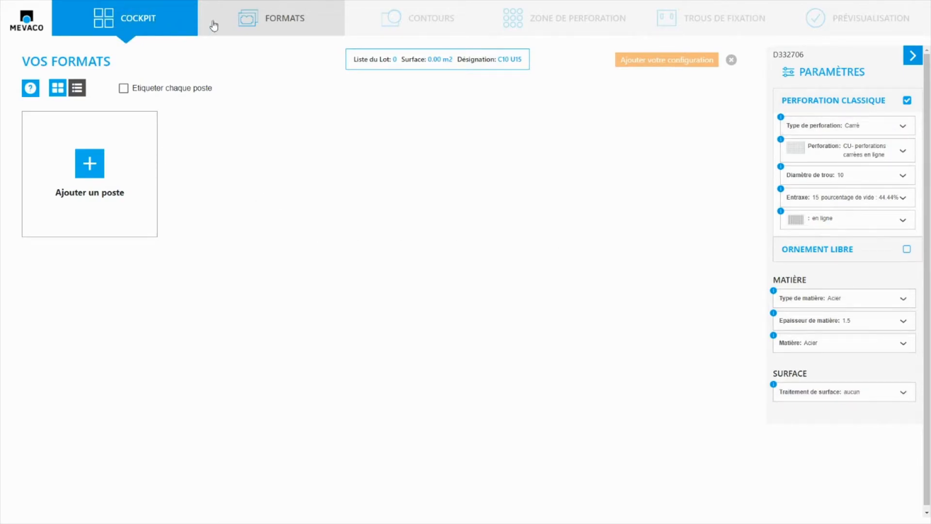
left_click(301, 30)
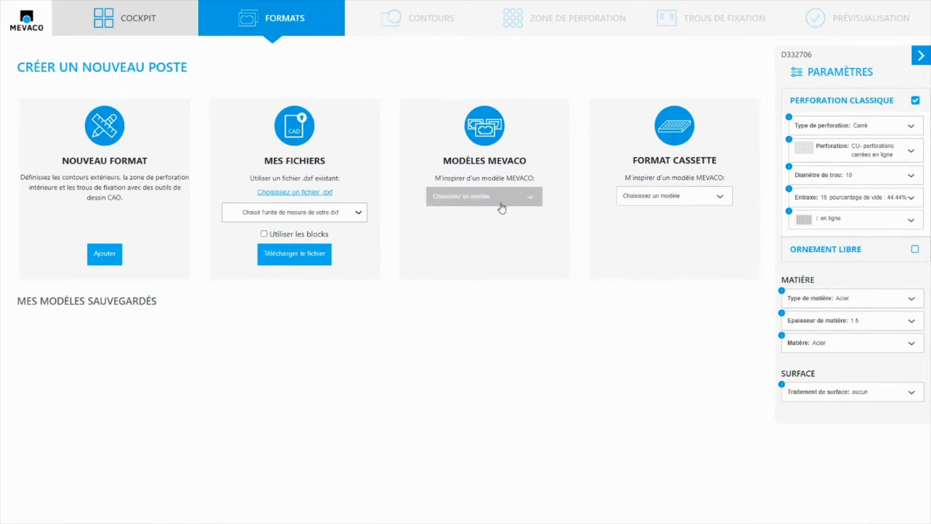
left_click(536, 204)
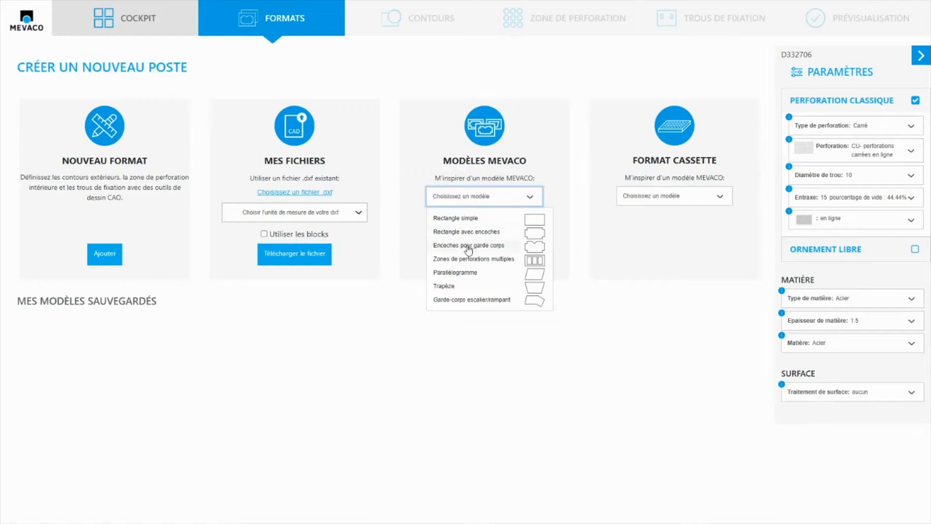
left_click(461, 275)
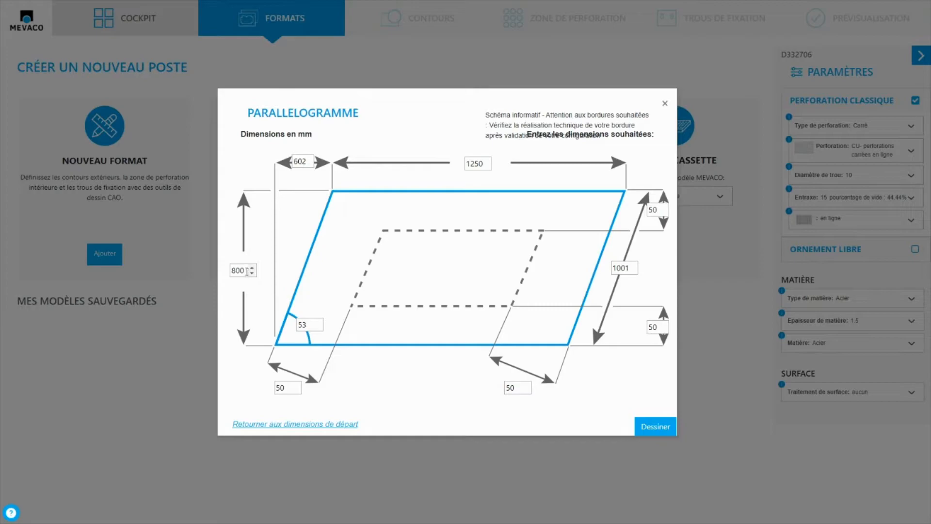
Set the parallelogram's height to 995 mm, its horizontal side to 1700 mm and both slanted-side borders to 0.5 mm, and draw it
left_click_drag(246, 272, 224, 272)
type("995")
key("Tab")
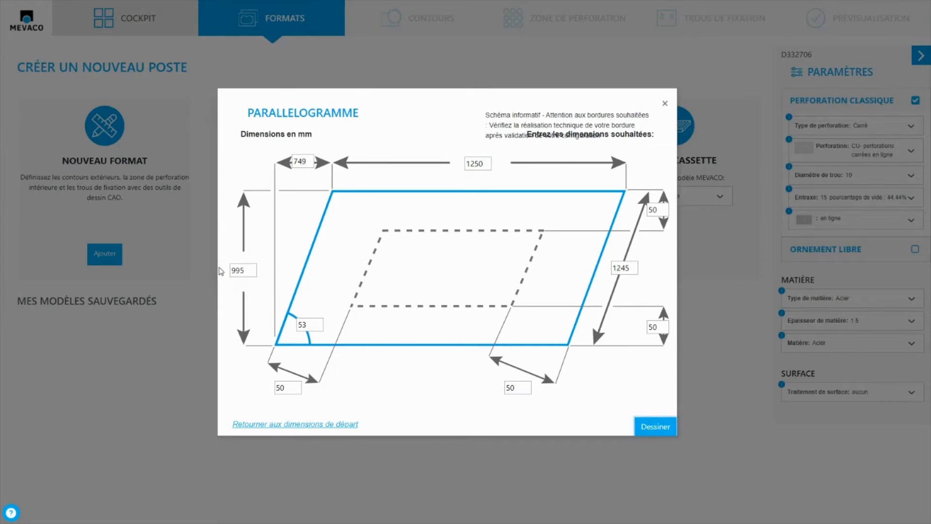
left_click(295, 162)
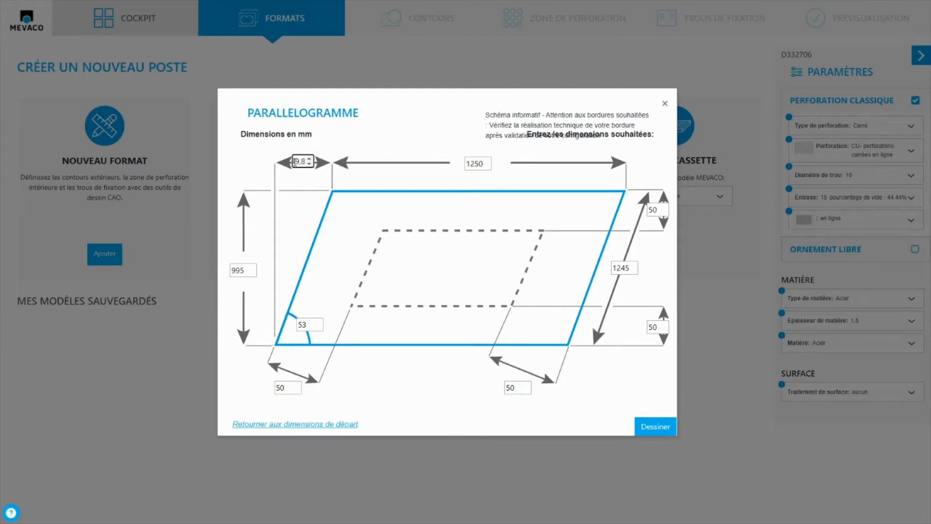
left_click_drag(467, 164, 502, 172)
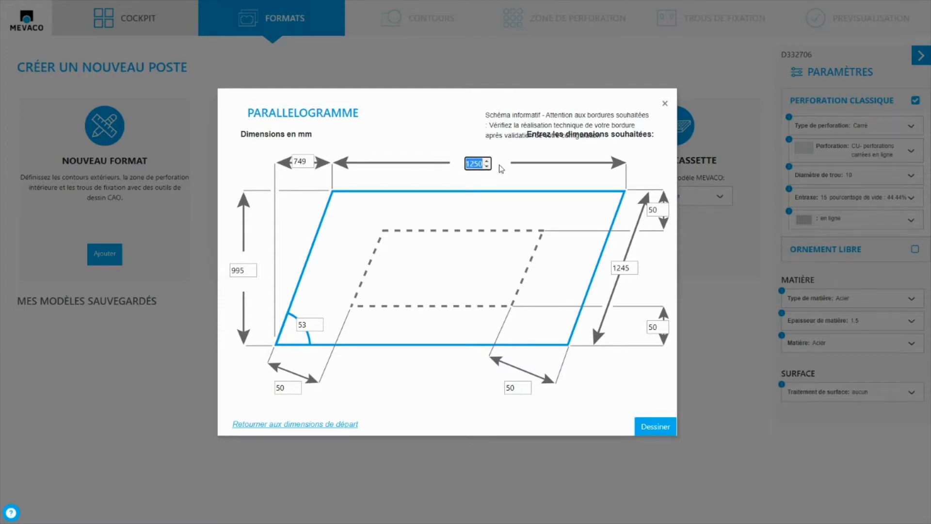
type("1")
key("Tab")
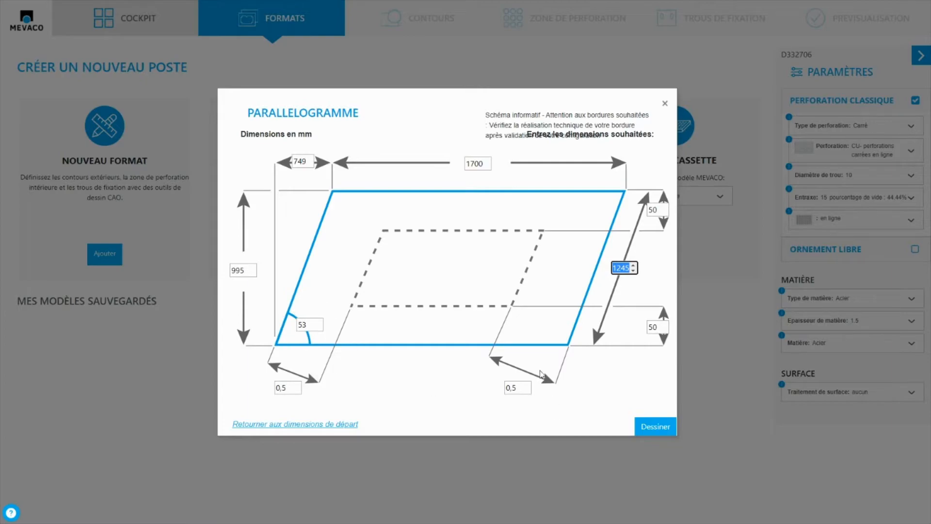
left_click(657, 428)
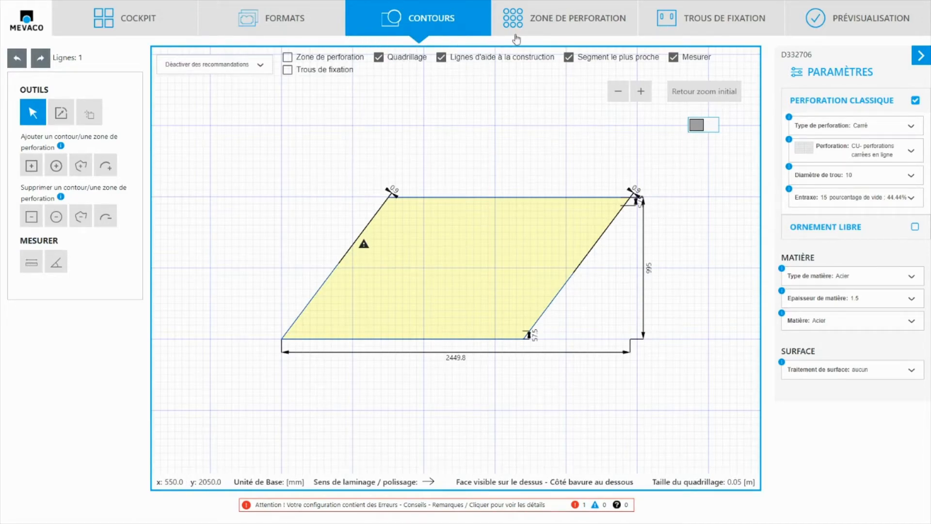
Give the perforation zone a uniform 20 mm border around the parallelogram's perimeter and preview the panel
left_click(559, 29)
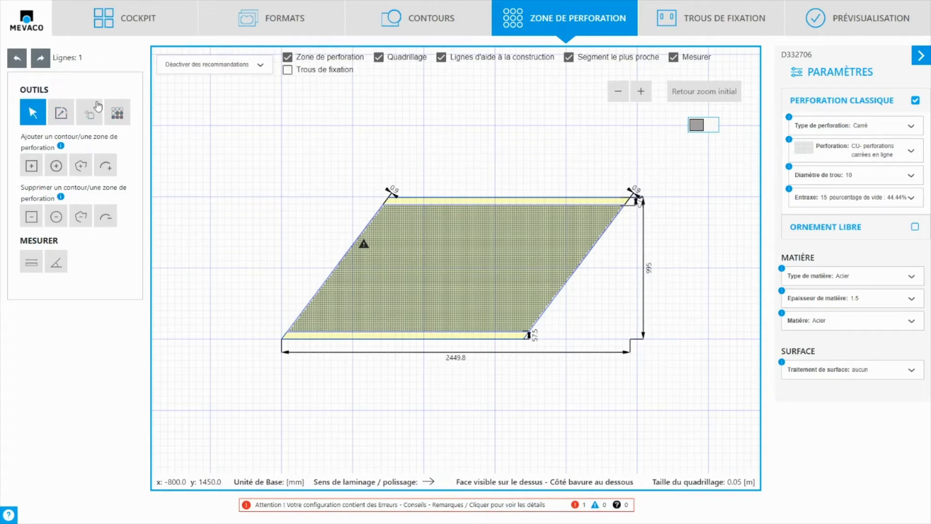
left_click(117, 113)
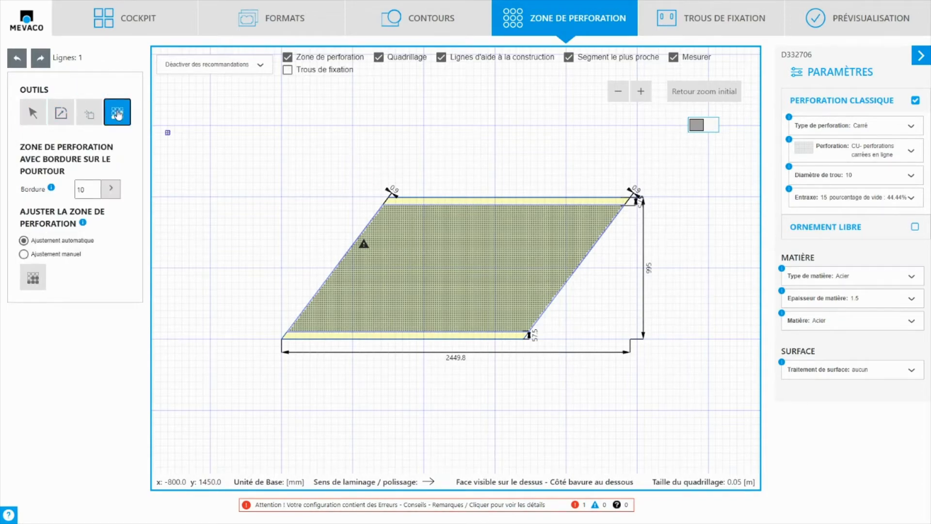
double_click(89, 189)
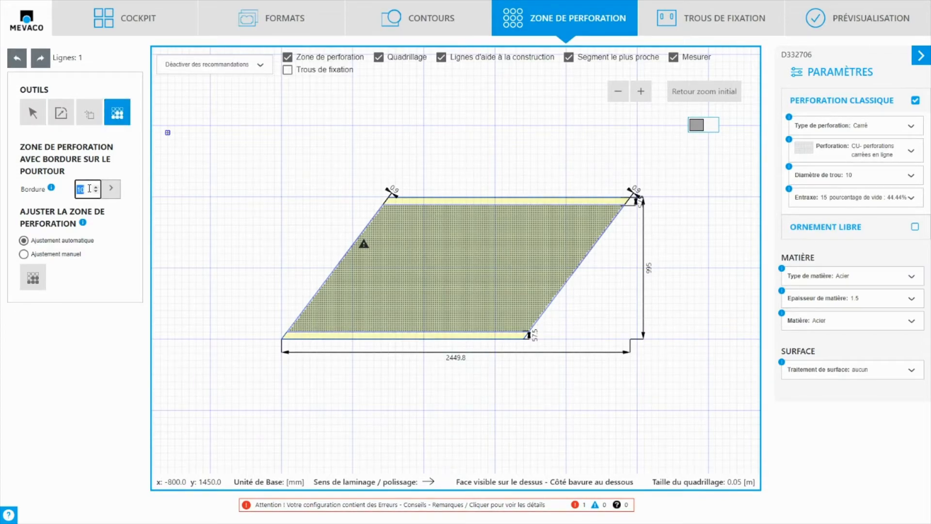
type("20")
left_click(112, 189)
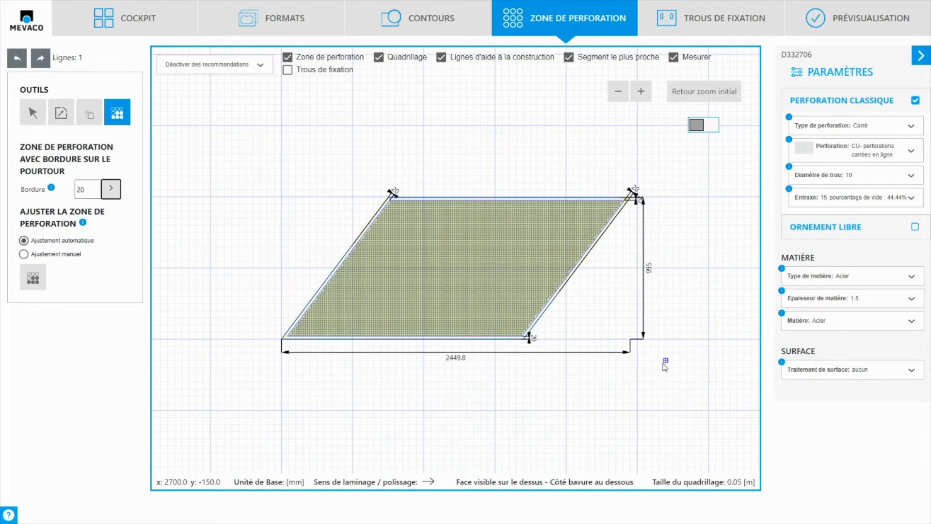
left_click(880, 30)
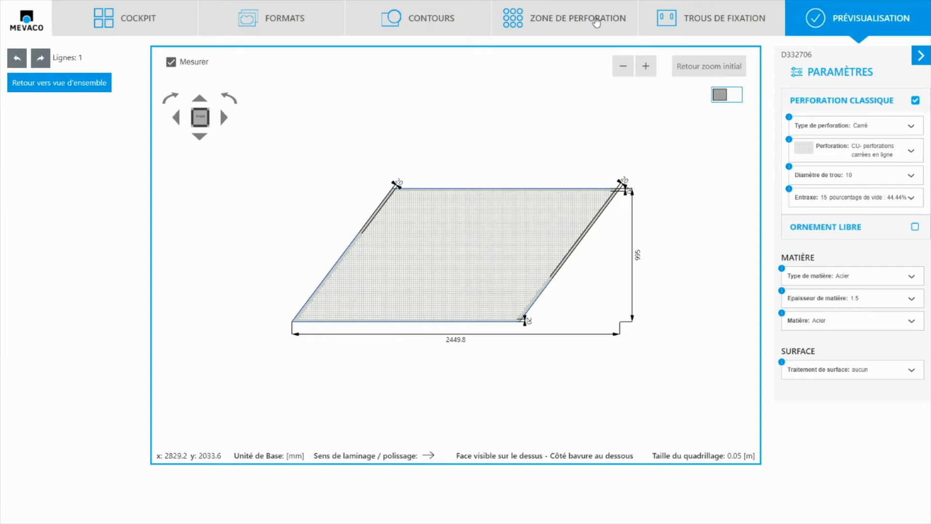
Return to the perforation zone, hide the grid and dimension the left slanted edge, placing the dimension outside the contour
left_click(594, 20)
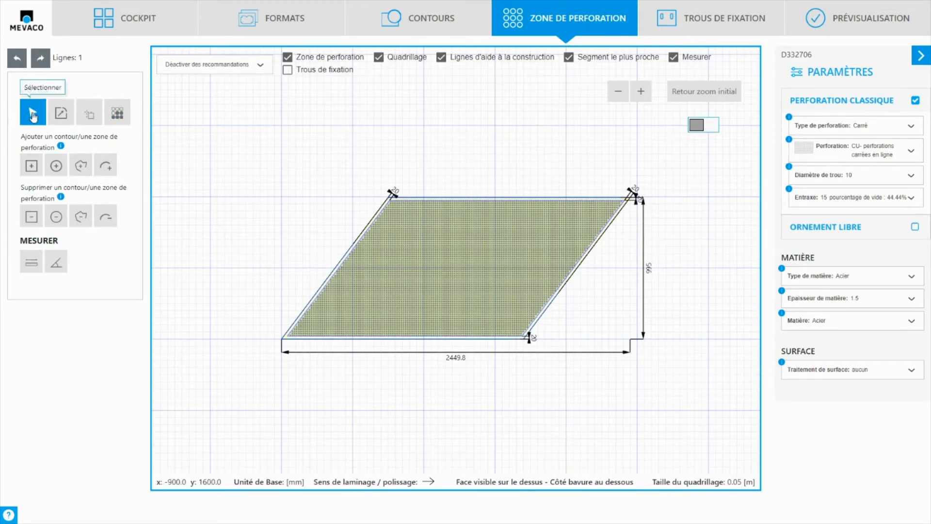
left_click(32, 116)
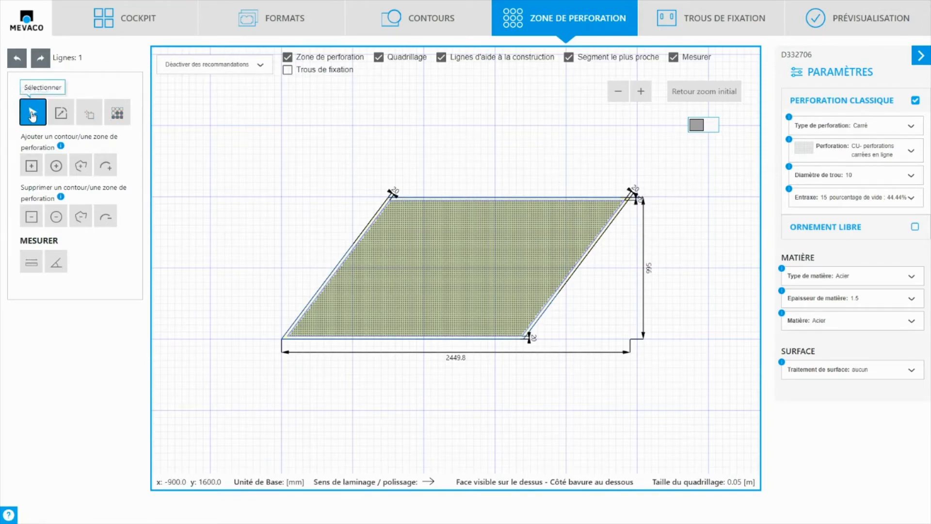
left_click(32, 272)
left_click(33, 271)
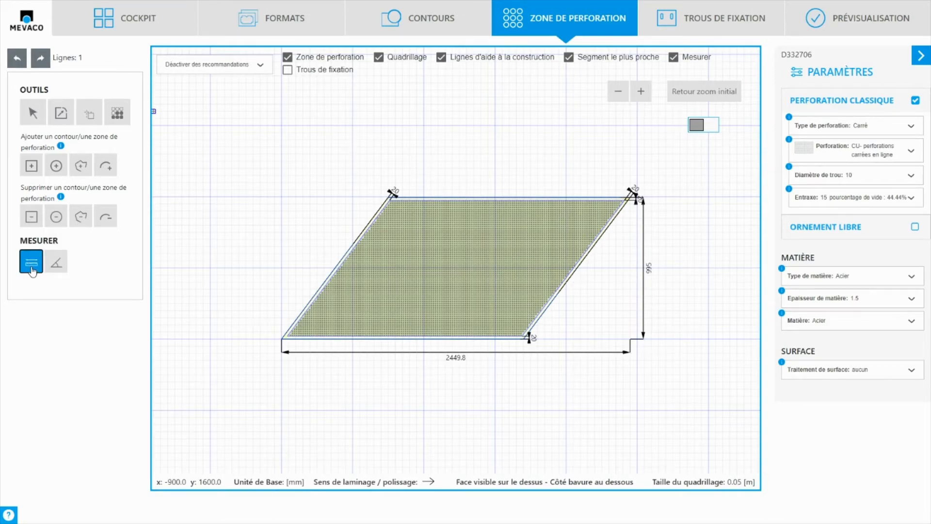
scroll(279, 342, "up", 2)
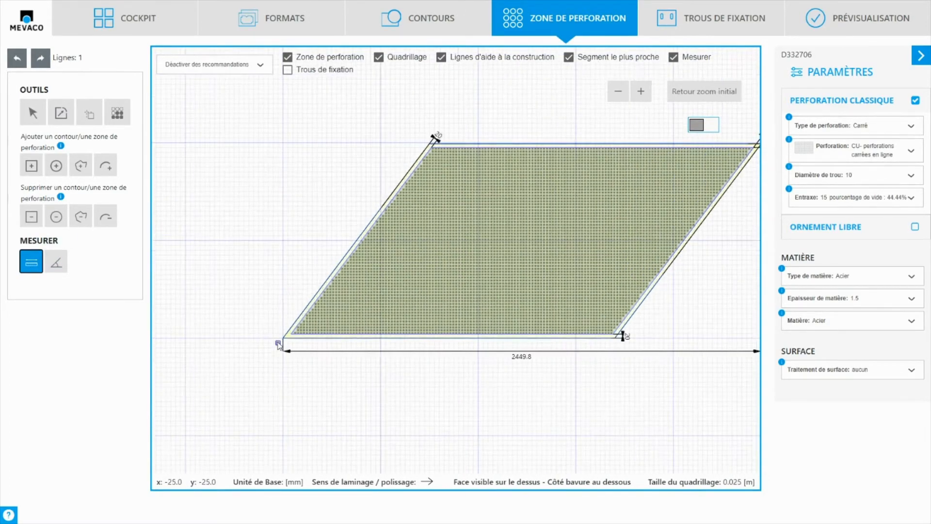
left_click(379, 58)
left_click_drag(348, 197, 301, 208)
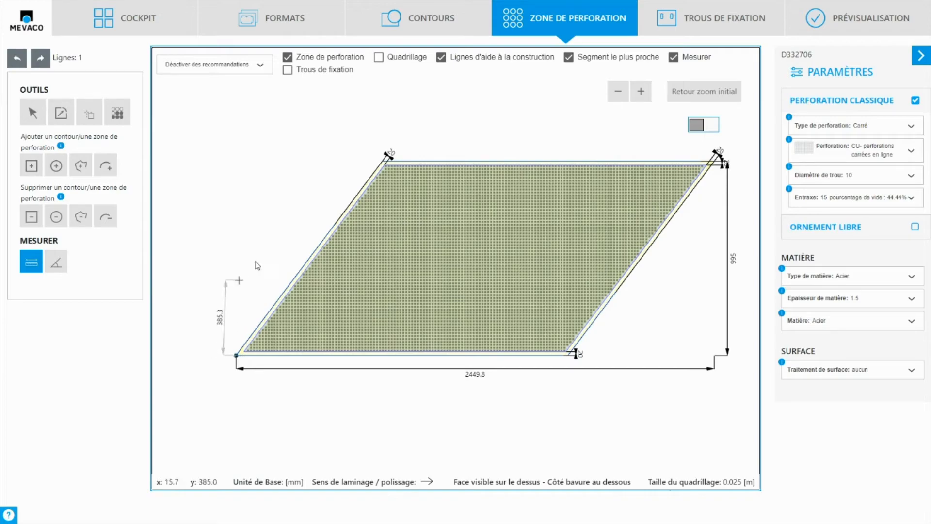
left_click(382, 161)
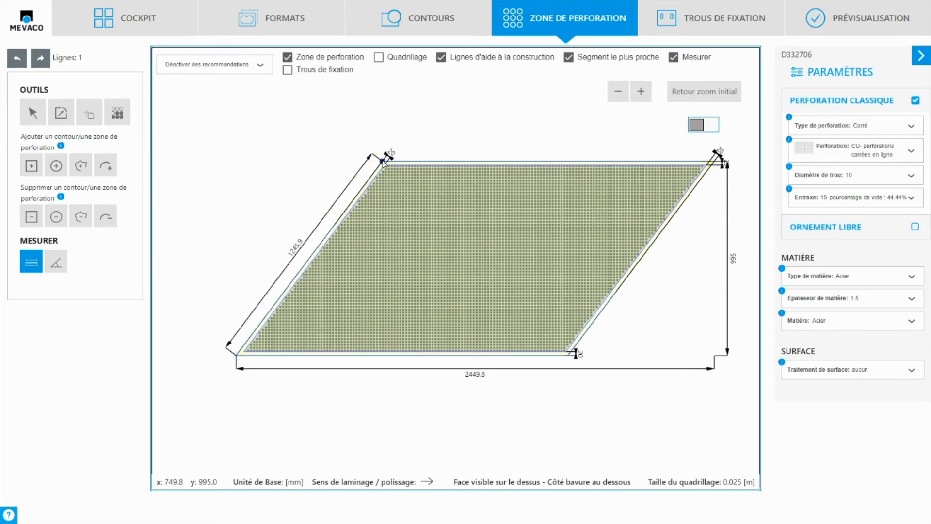
left_click(356, 155)
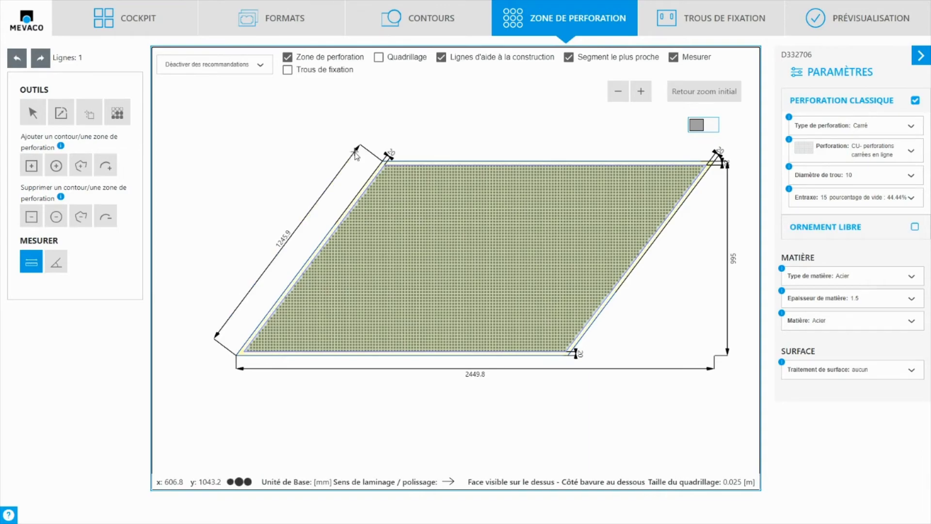
Dimension the parallelogram's upper edge from corner to corner, placing the dimension above the contour
left_click(383, 162)
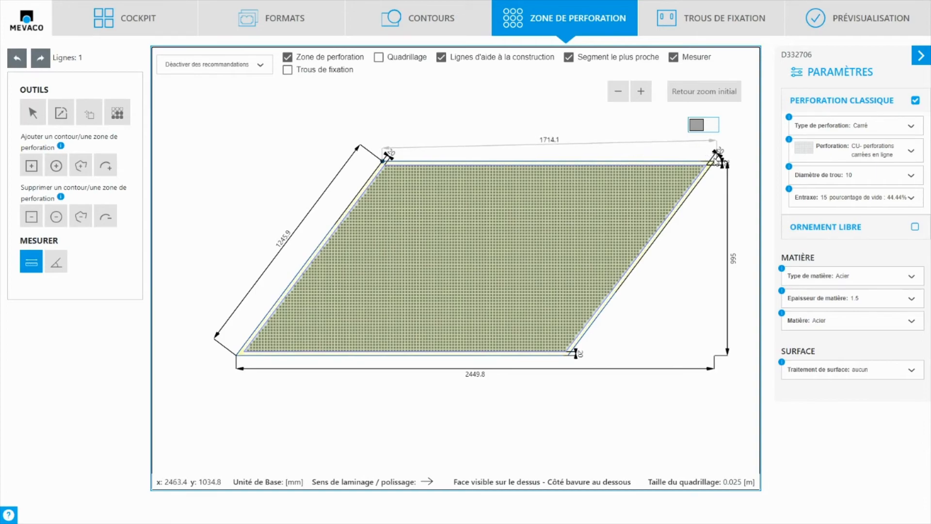
left_click(716, 155)
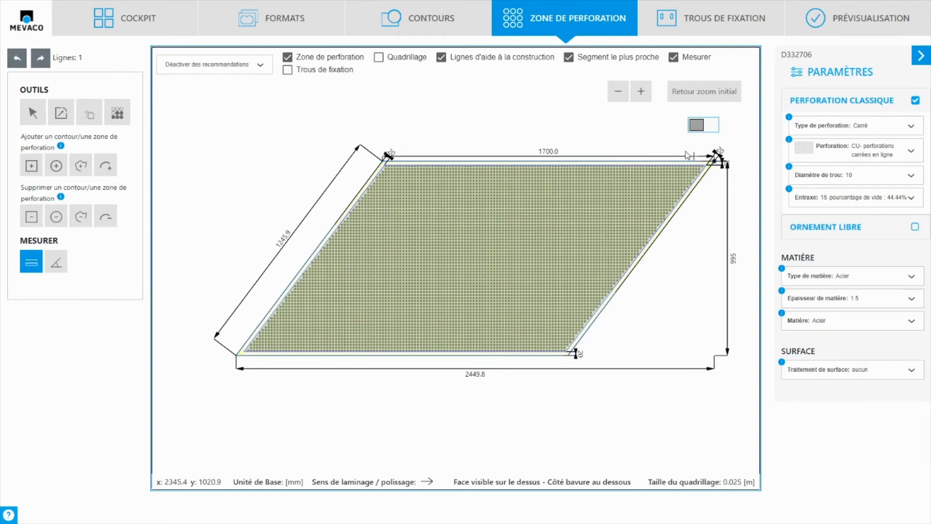
left_click(626, 148)
middle_click_drag(418, 94, 428, 120)
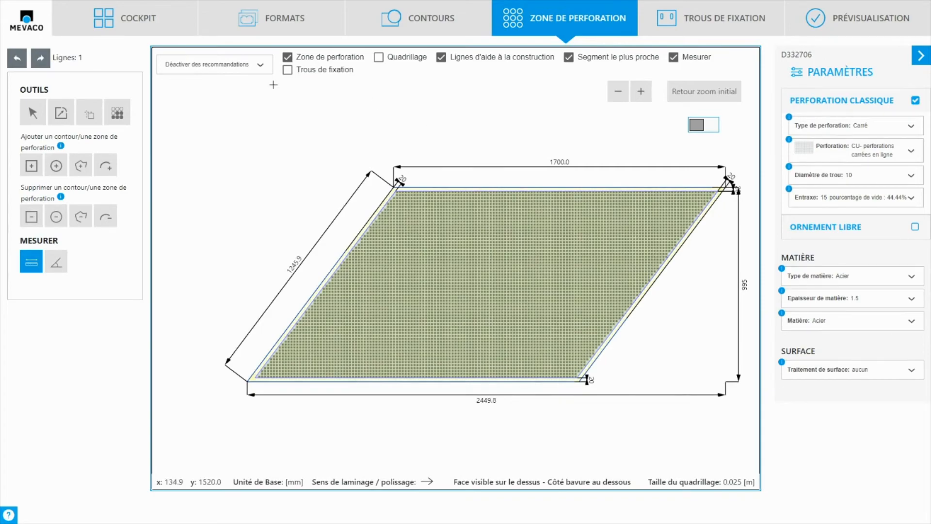
Start a second format from the Mevaco Parallélogramme model
left_click_drag(0, 81, 0, 121)
left_click(282, 28)
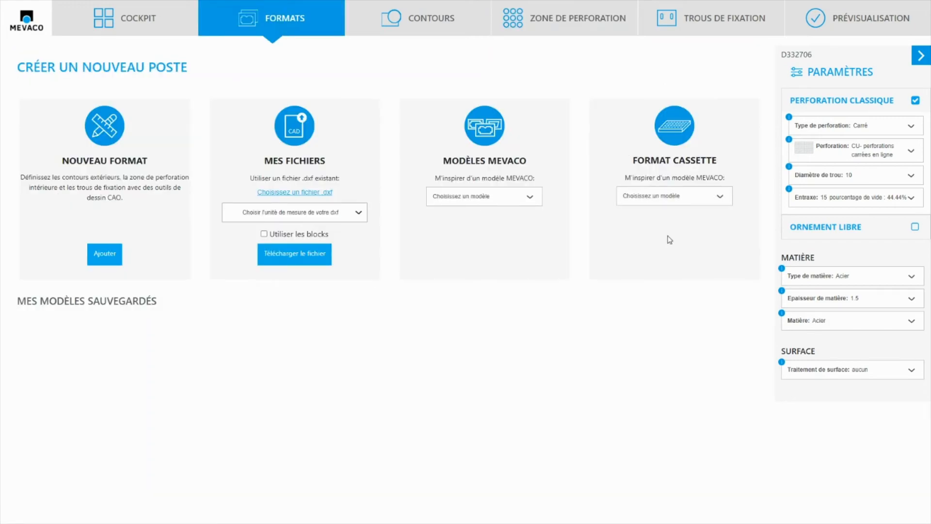
left_click(536, 203)
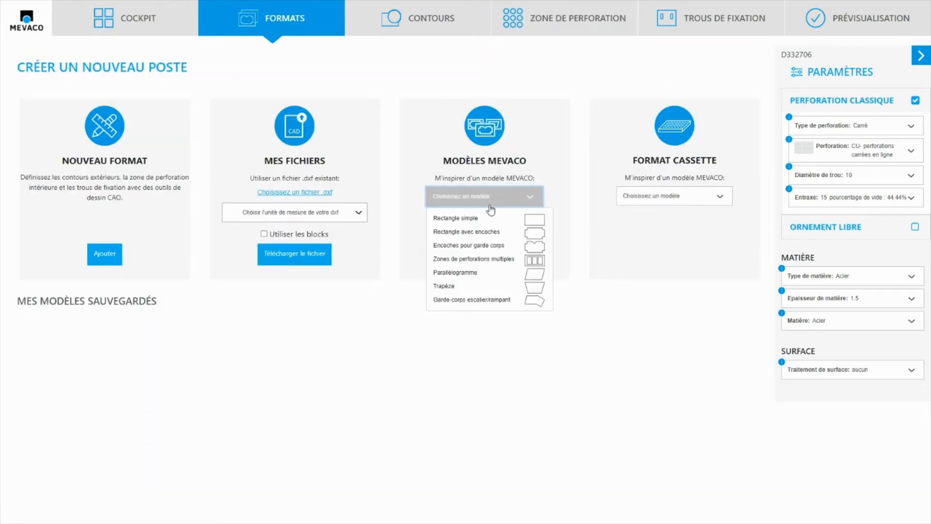
left_click(462, 273)
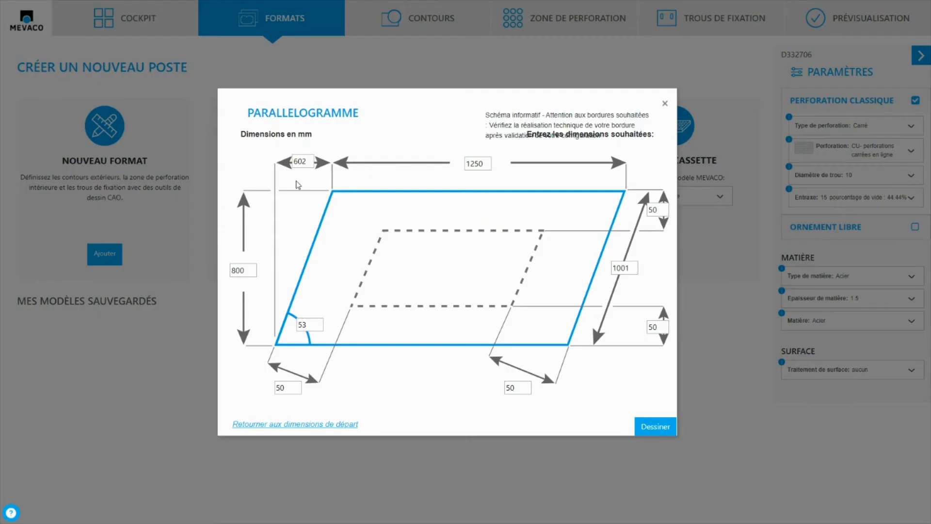
Make the model's horizontal offset negative to reverse its slant, draw the panel, and check its perforation zone and preview
left_click(294, 162)
key("BackSpace")
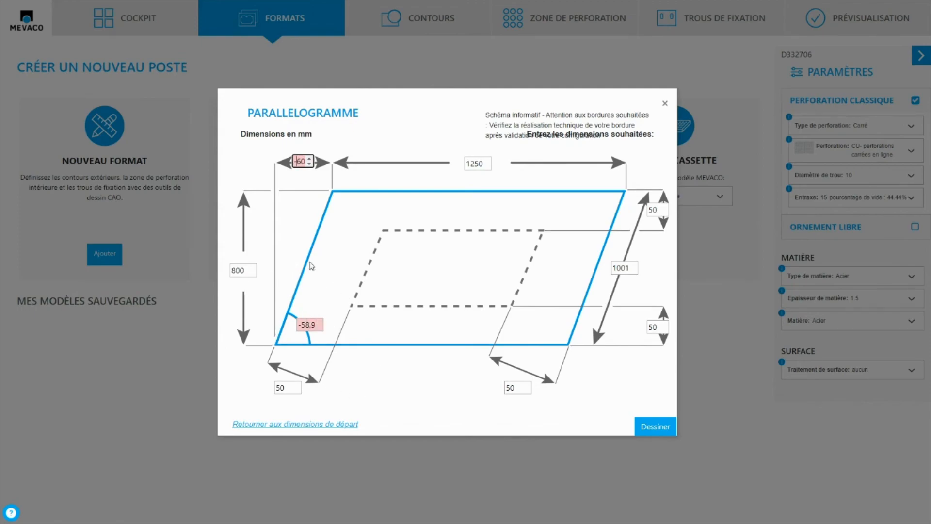
left_click(670, 429)
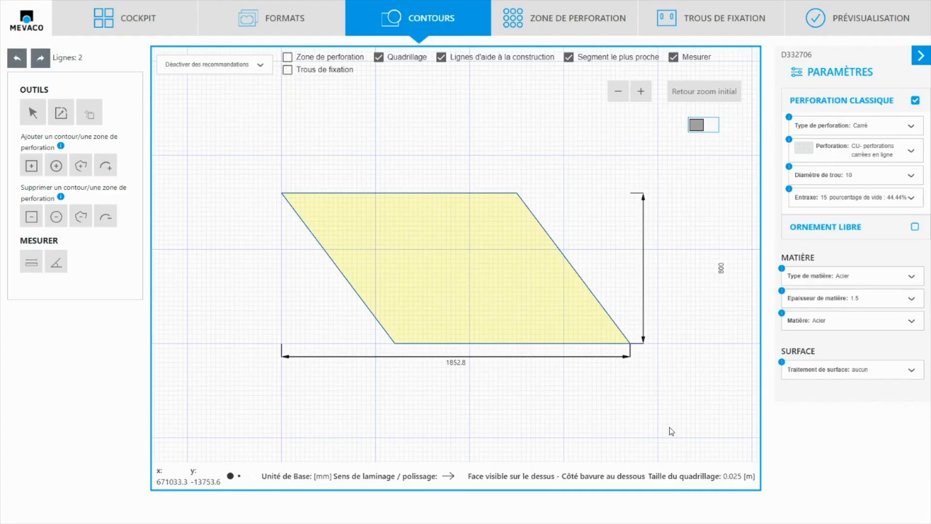
left_click(567, 24)
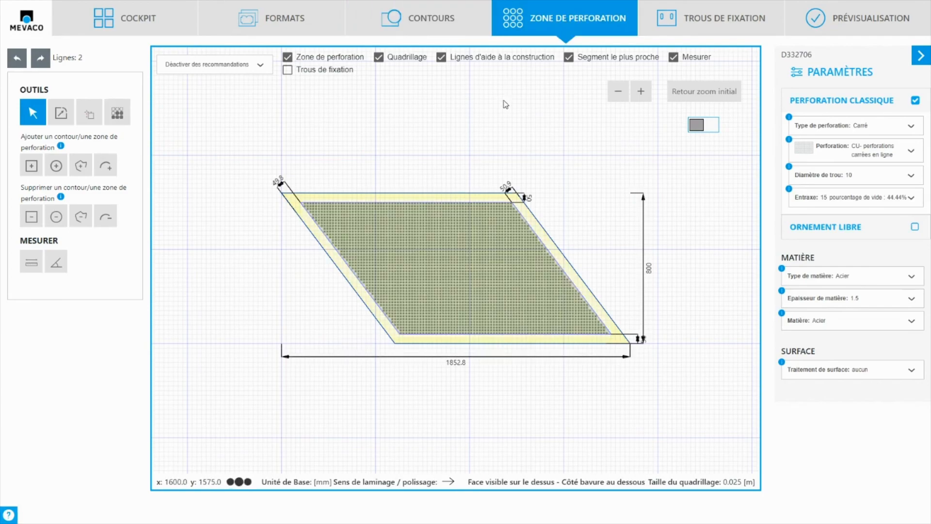
left_click(884, 22)
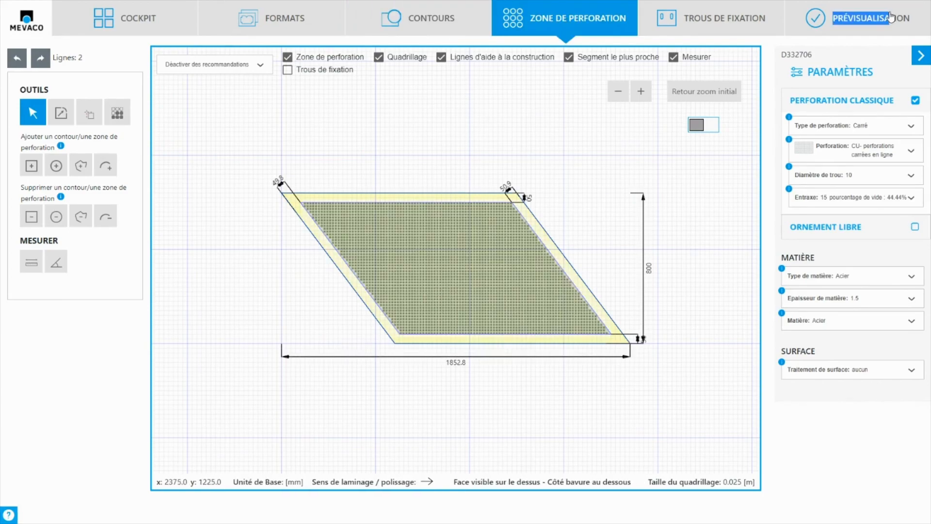